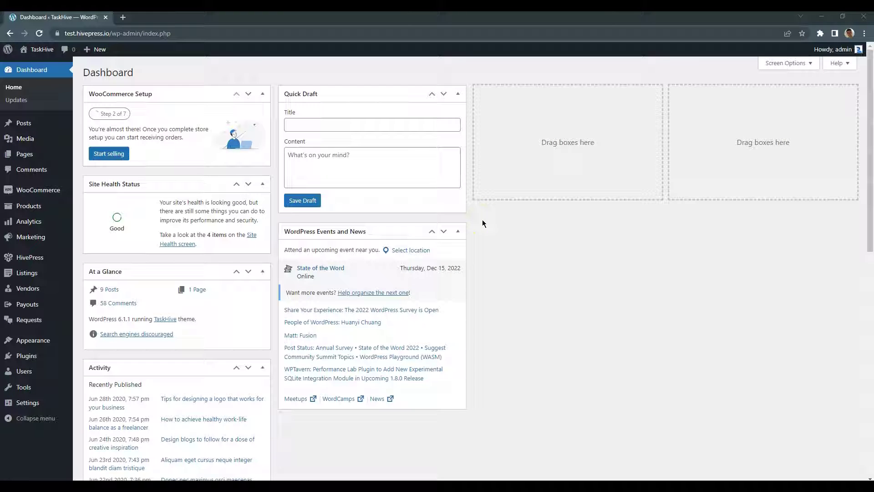
Visit the TaskHive front end from the site name in the admin toolbar
mouse_move(26, 275)
click(42, 49)
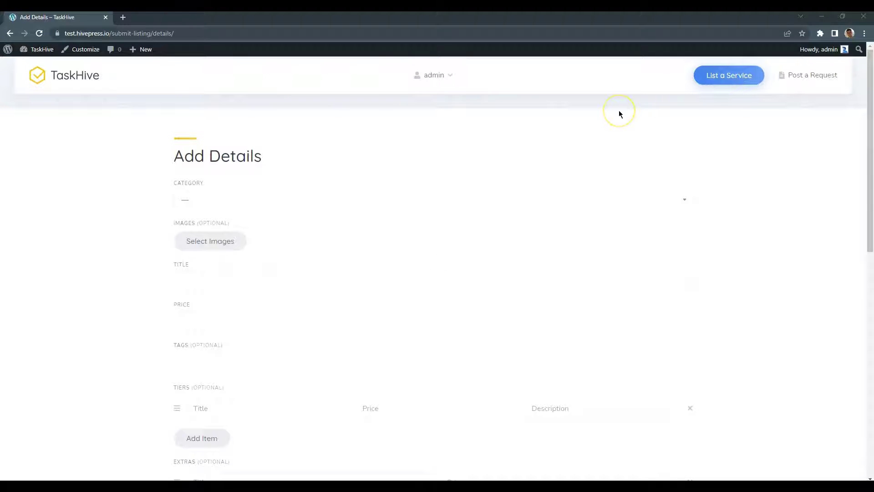
Choose Design & Graphics as the new service listing's category
scroll(619, 113, down, 7)
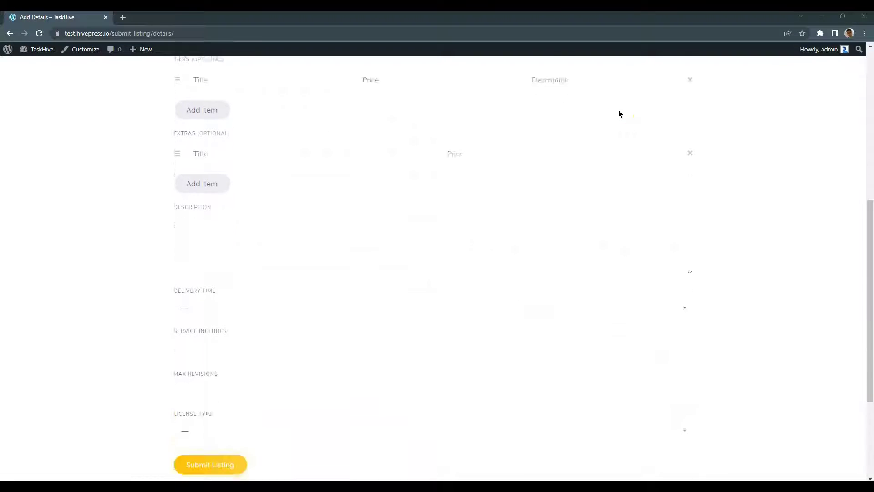
scroll(619, 114, up, 7)
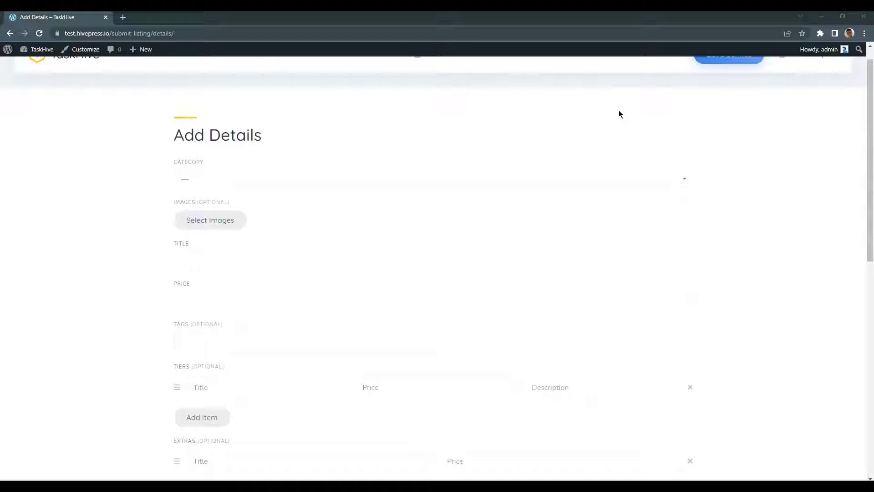
scroll(619, 114, up, 1)
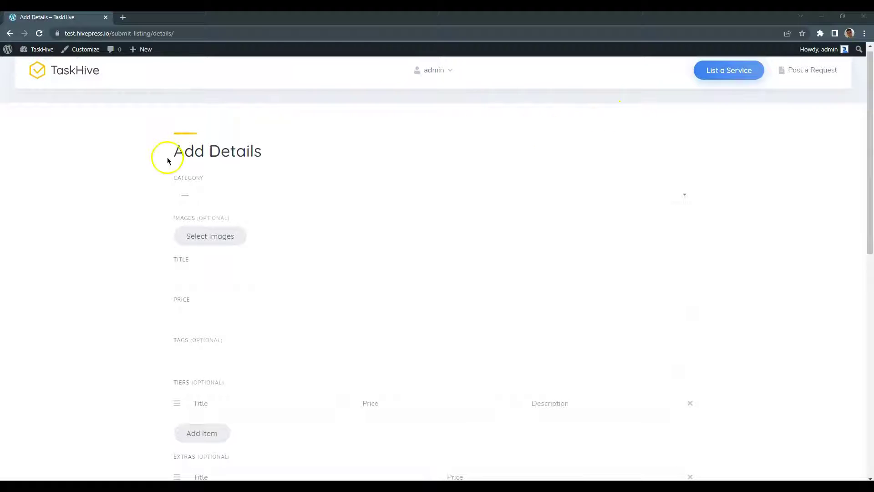
scroll(82, 222, down, 1)
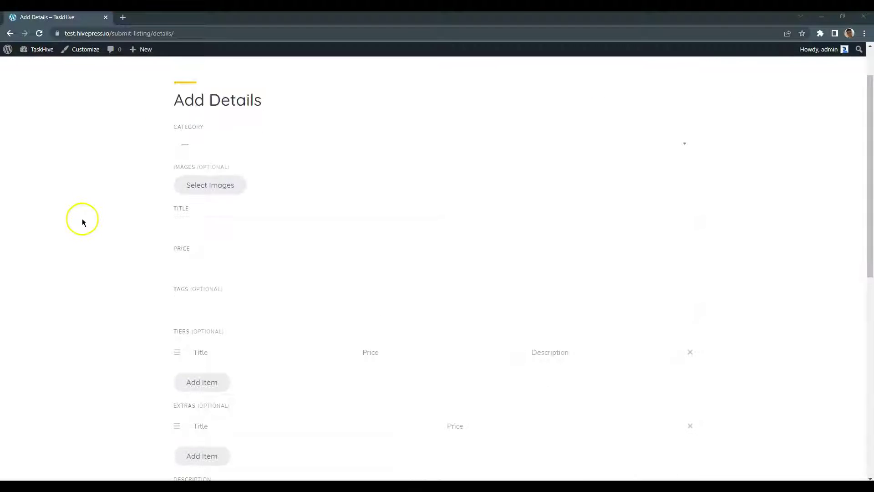
click(190, 150)
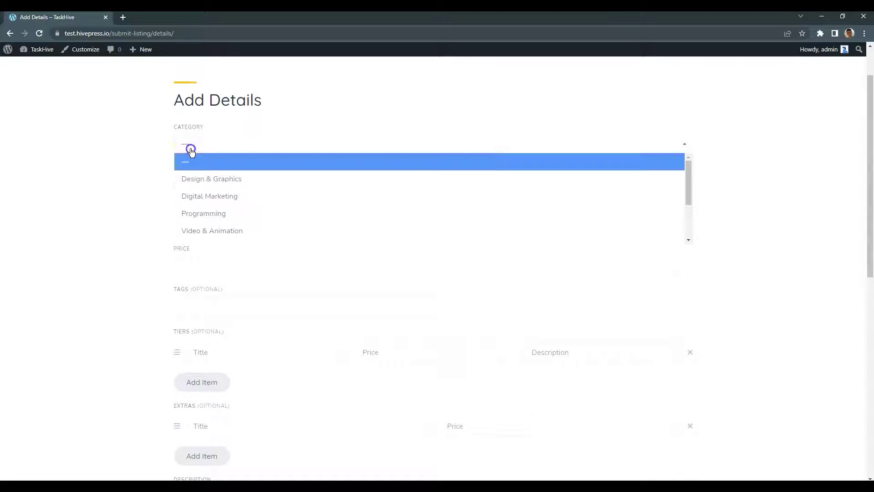
click(233, 178)
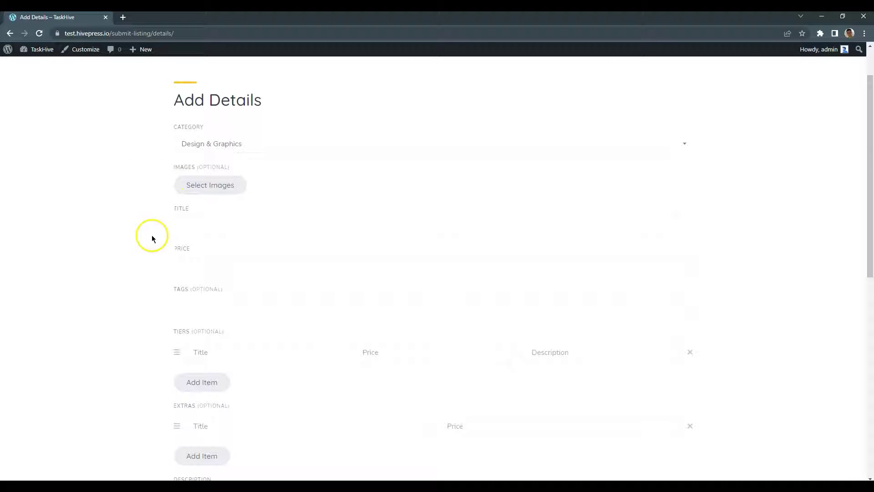
scroll(178, 225, down, 4)
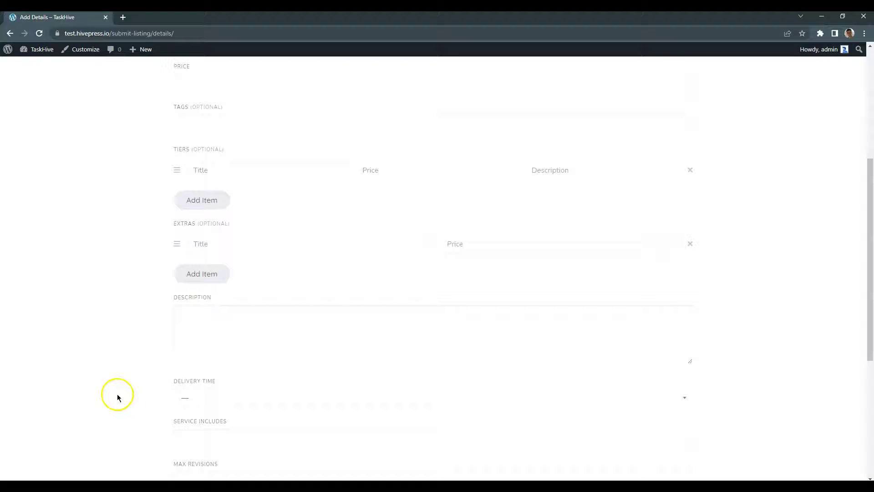
scroll(116, 399, up, 4)
scroll(117, 400, up, 2)
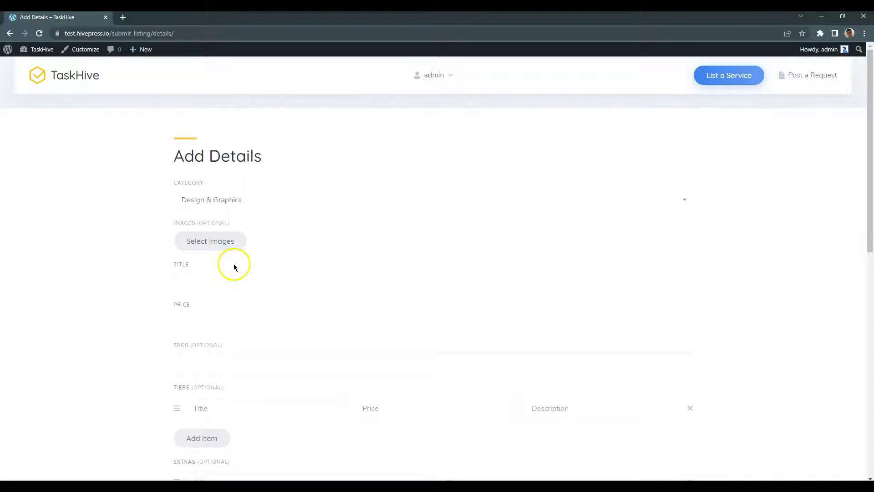
Paste the title 'A turn-key logo design for your brand' and upload five images
click(245, 287)
text(A turn-key modern design for your brand)
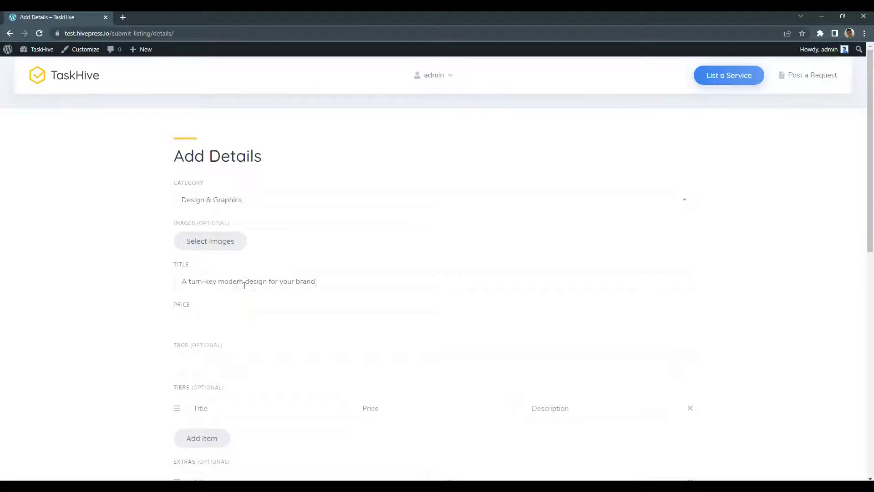
click(219, 247)
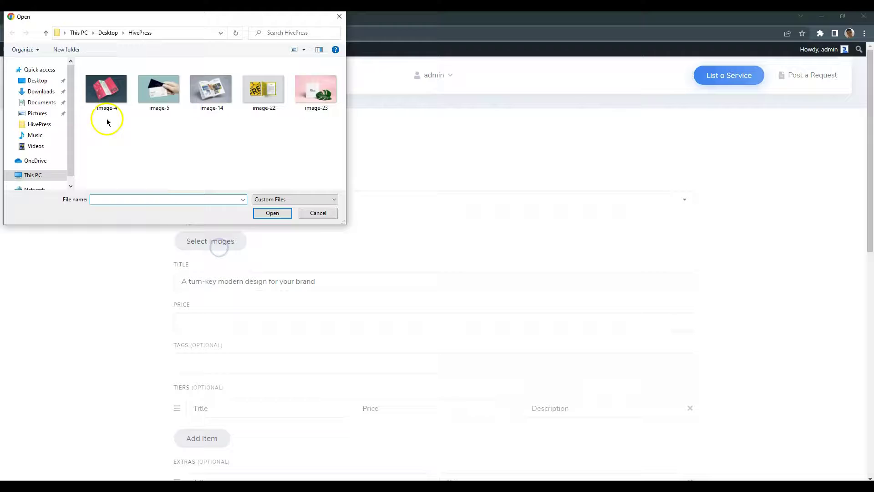
drag(107, 122, 335, 97)
click(287, 212)
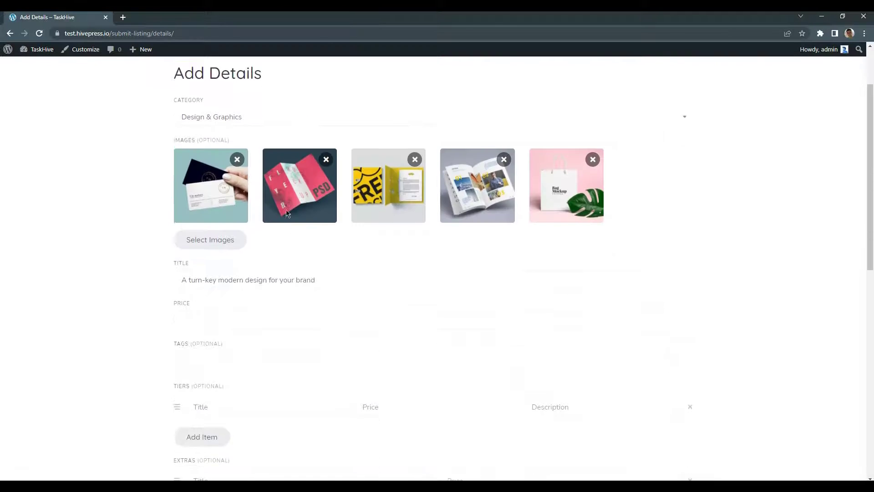
Set the price to 100 and add the tags brochure and design
scroll(214, 166, down, 4)
click(236, 138)
text(1)
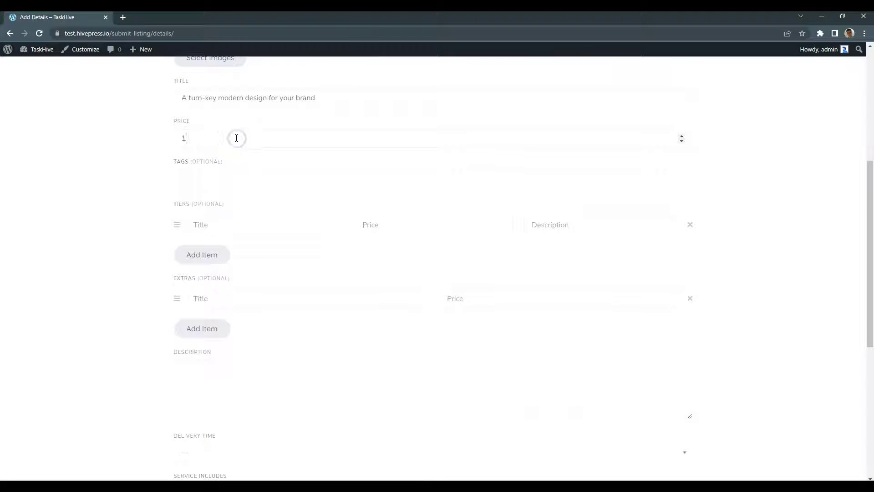
text(00)
click(226, 173)
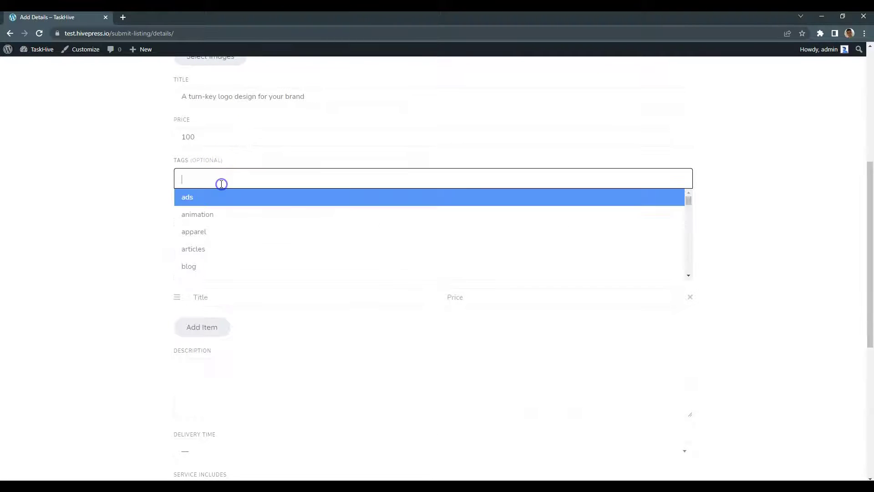
text(broc)
click(226, 213)
click(268, 182)
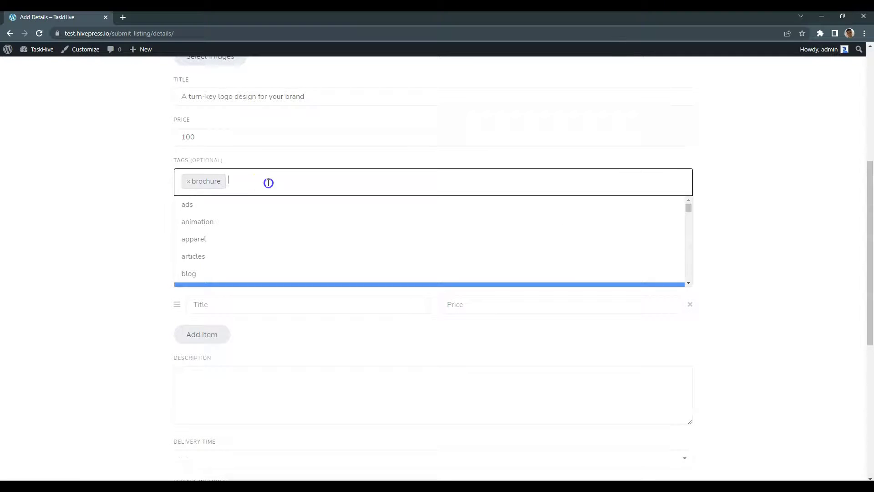
text(design)
click(253, 201)
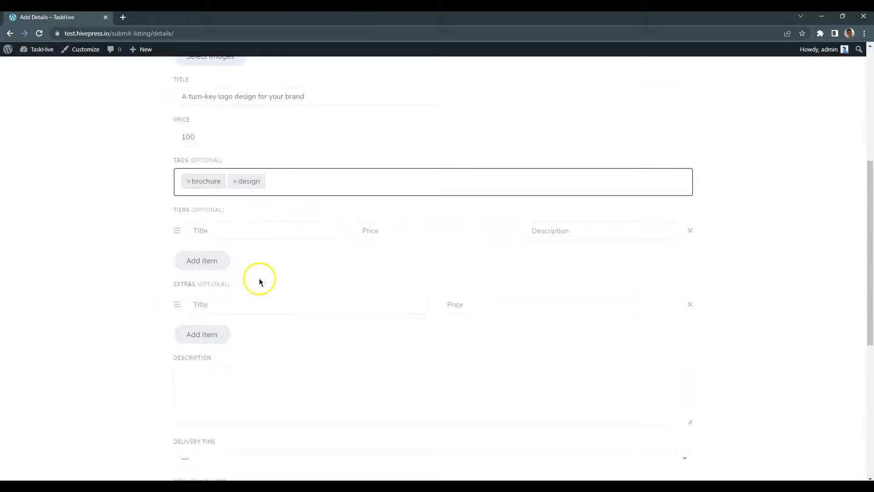
Add a Standard pricing tier priced 100 with a pasted description
click(247, 229)
text(Standard)
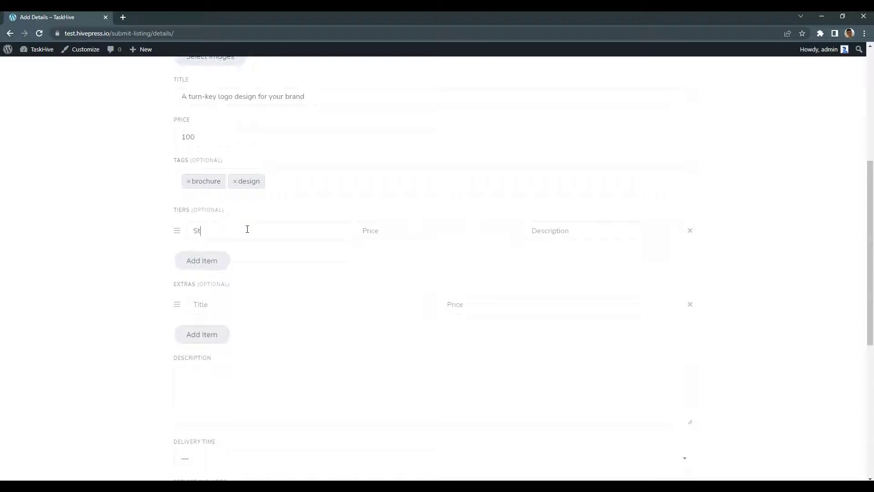
click(400, 231)
text(100)
click(566, 236)
key(ctrl+v)
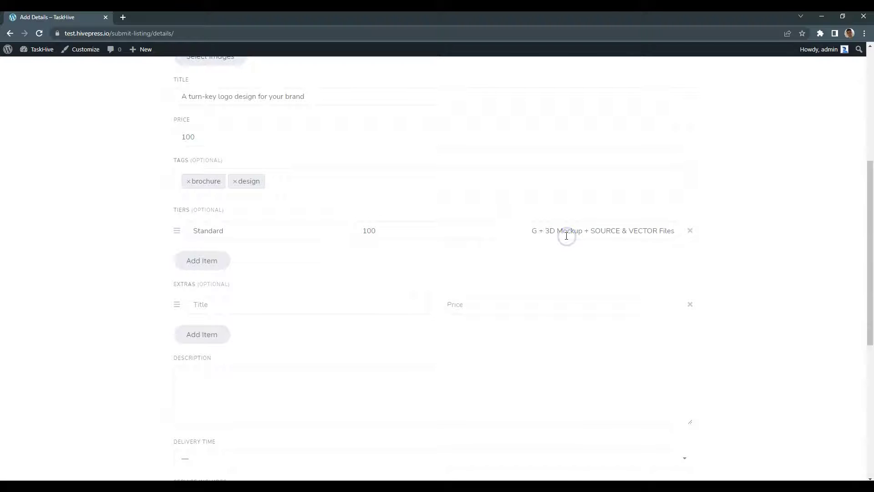
Add a second Premium tier priced 150 with a pasted description
click(211, 261)
click(219, 261)
text(Premium)
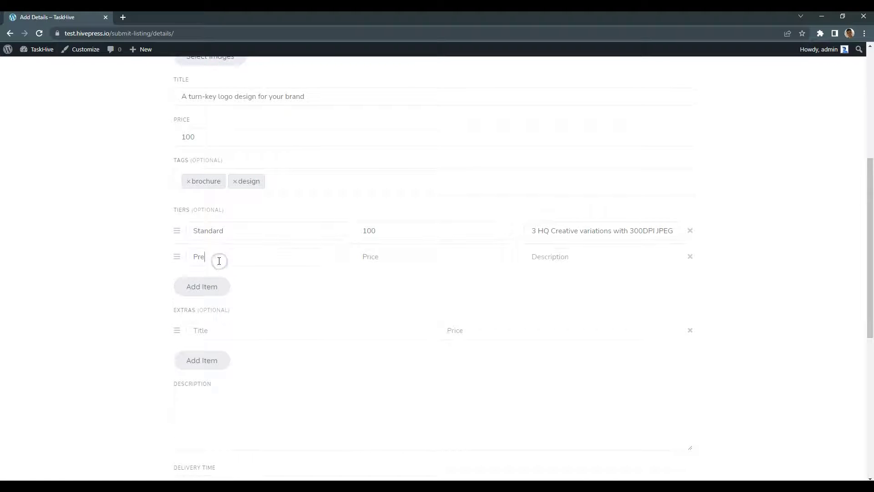
click(357, 256)
text(150)
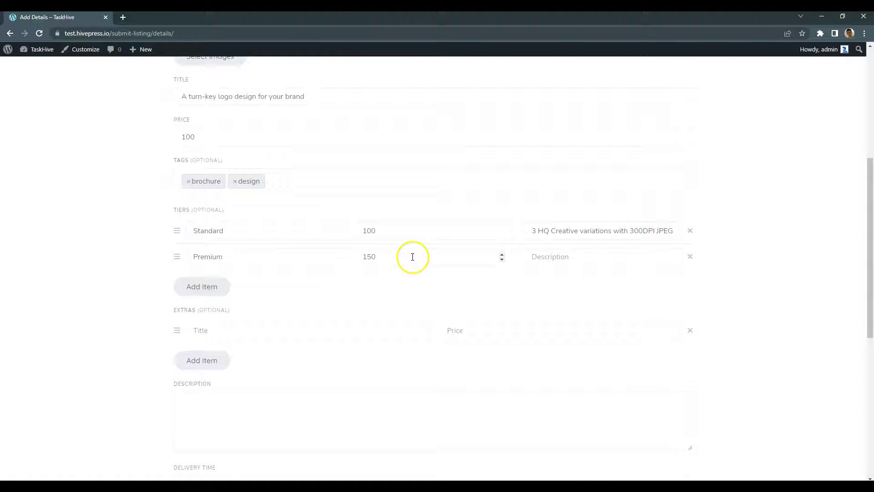
click(538, 256)
key(ctrl+v)
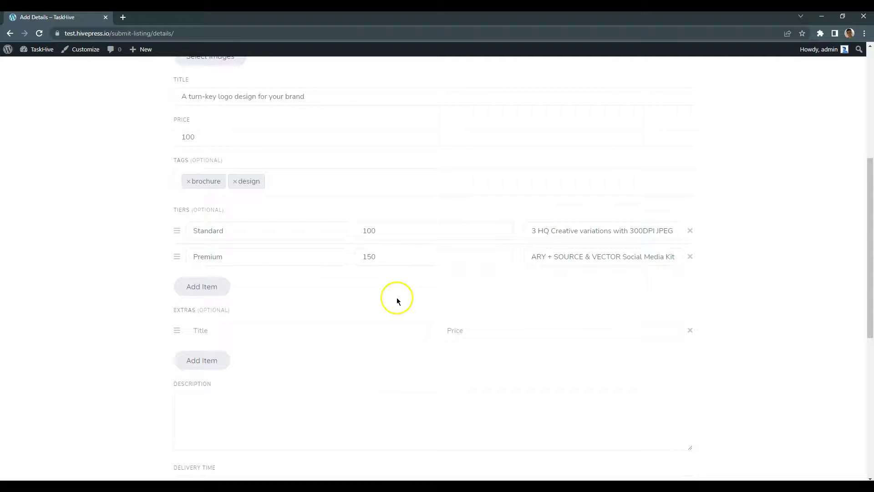
Paste the lorem ipsum listing description and set delivery time to Up to 3 days
click(397, 301)
scroll(396, 298, down, 3)
click(337, 306)
text(Aliquam tempus quam purus, quis malesuada nulla tempor ut. Sed eget neque sem, est quis dignissim ultricies, lorem purus porta magna, ut maximus nisi augue eget lorem. Fusce aliquam, ex at placerat efficitur, lacus purus facilisis leo, eu imperdiet dui orci eget nisl. Nunc varius commodo ullamcorper. Nam cursus congue justo vel rhoncus. Vivamus elementum felis vel eros volutpat purus.)
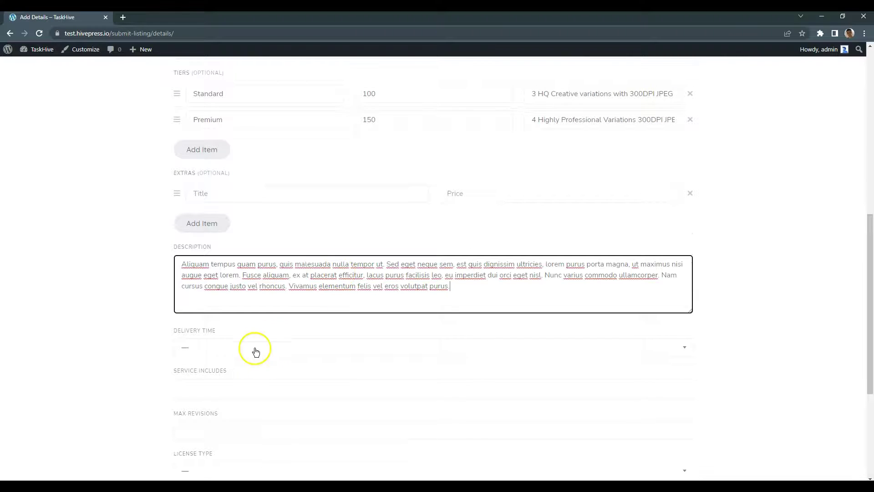
click(256, 347)
click(232, 381)
Include Commercial License in the service and set max revisions to 3
scroll(117, 384, down, 3)
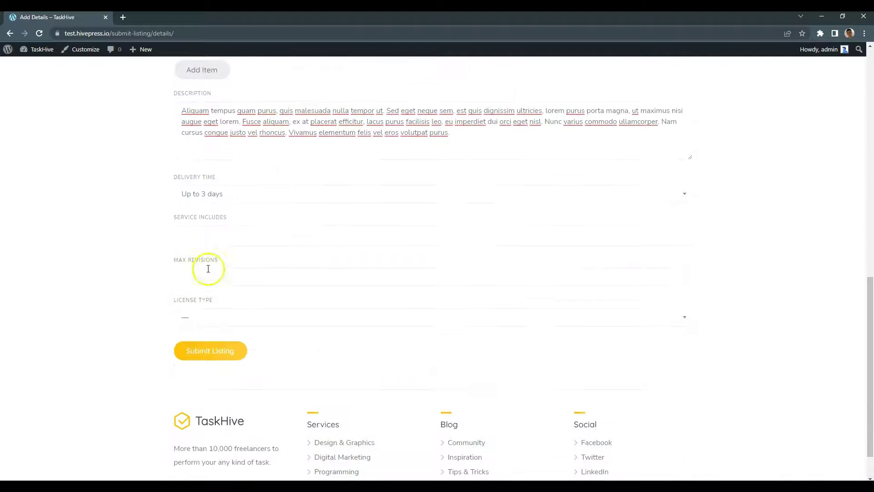
click(214, 236)
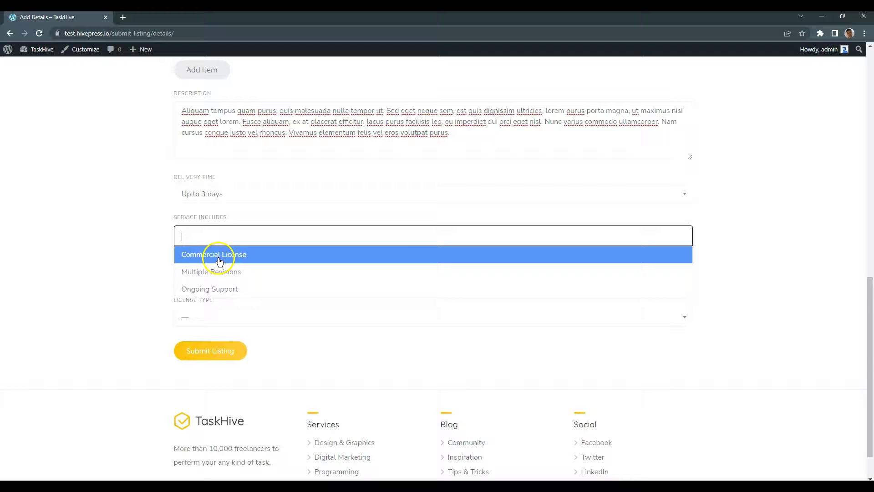
click(214, 253)
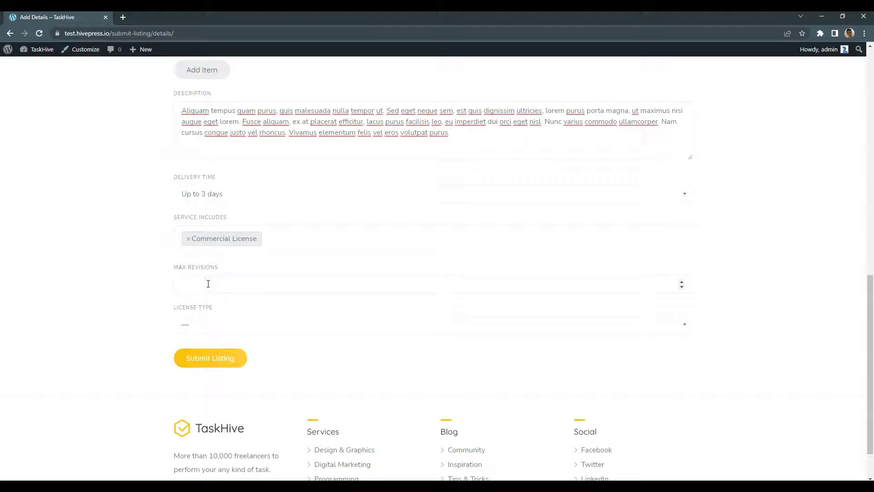
click(208, 283)
text(3)
click(212, 324)
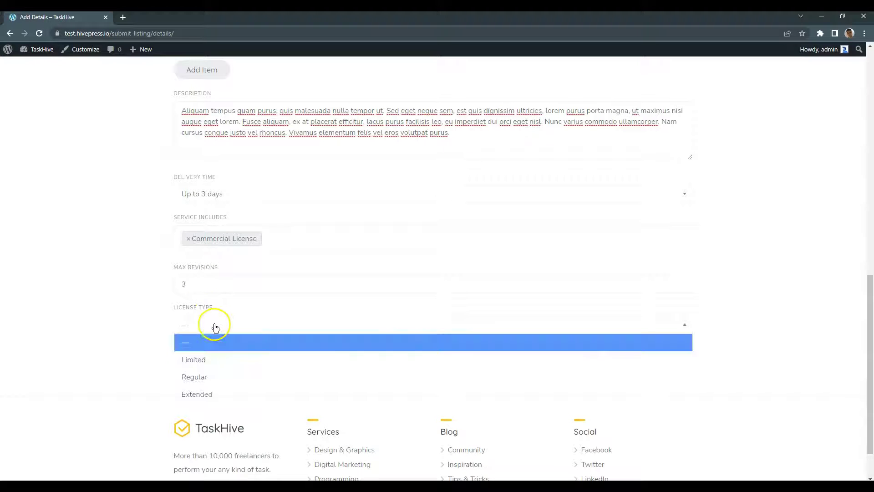
Set the License Type to Extended
click(221, 389)
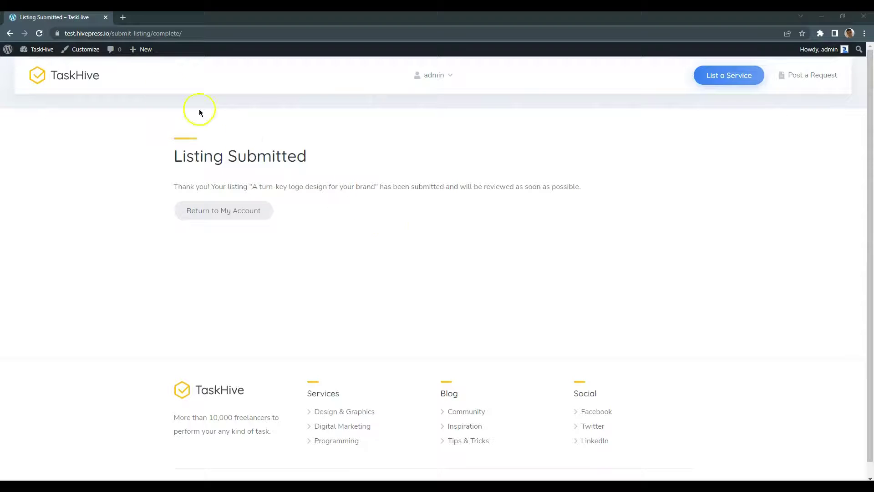
Publish the pending logo-design listing from the admin Listings and view its public page
click(26, 49)
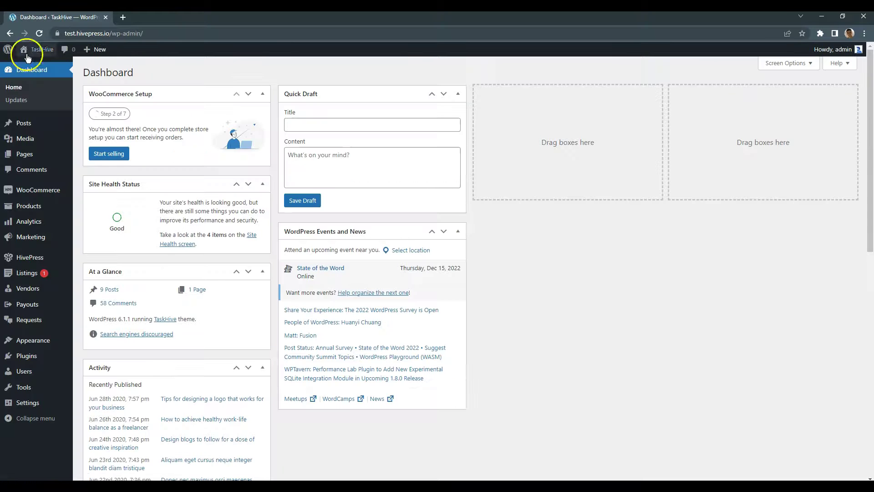
click(37, 277)
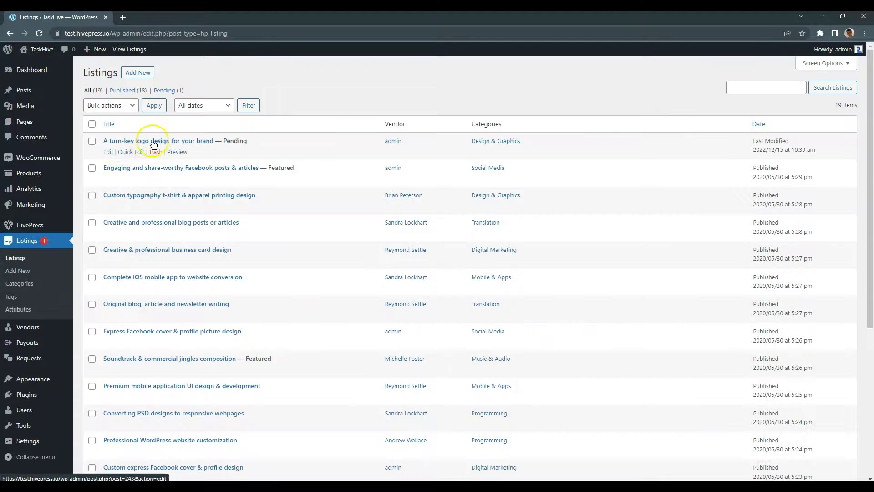
click(119, 142)
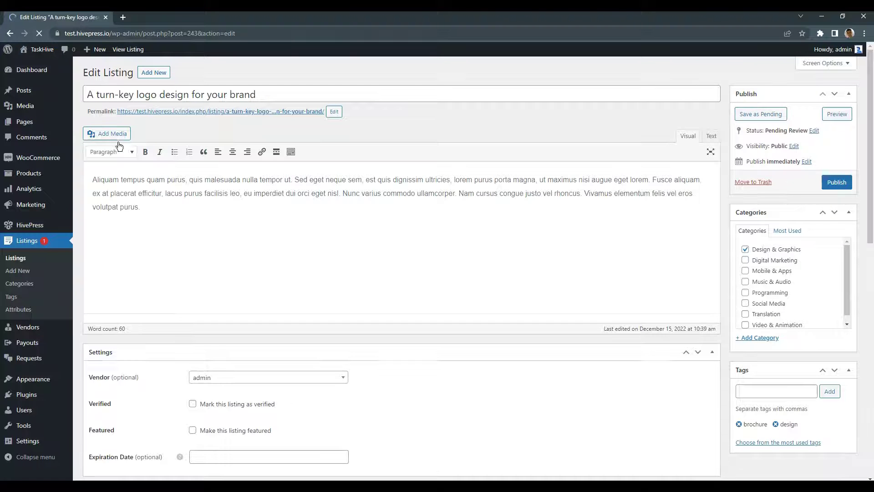
click(839, 188)
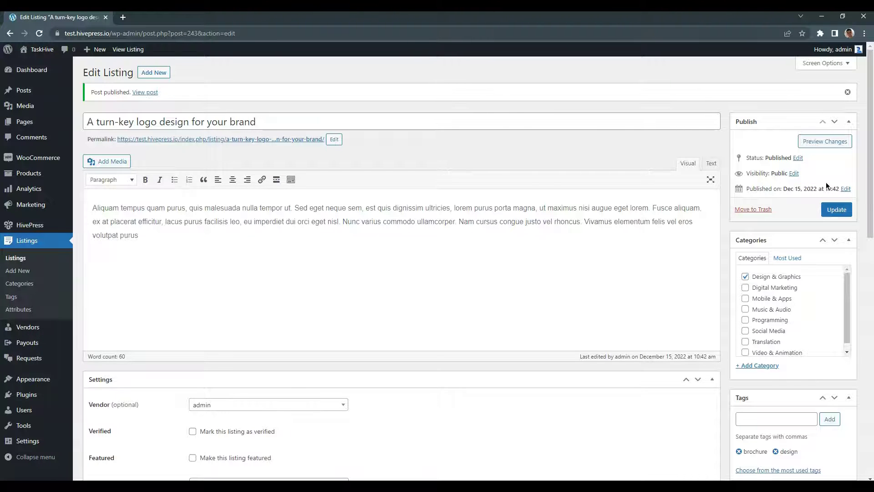
click(144, 92)
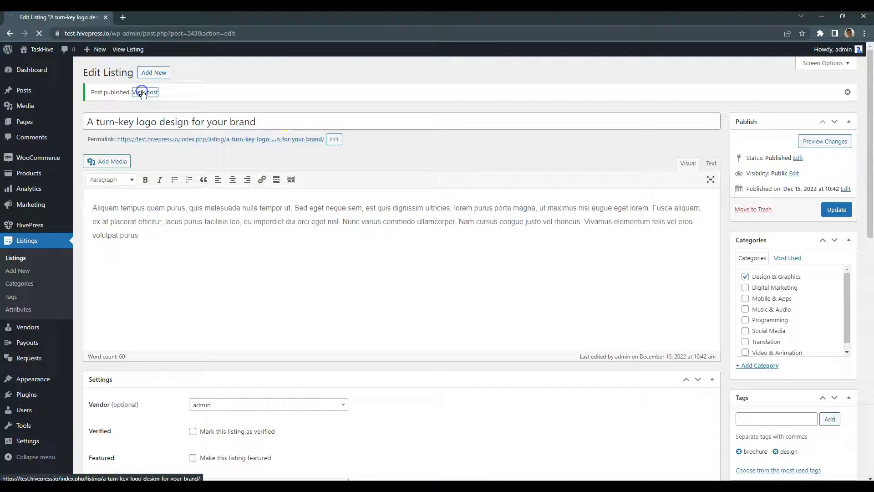
scroll(142, 212, down, 12)
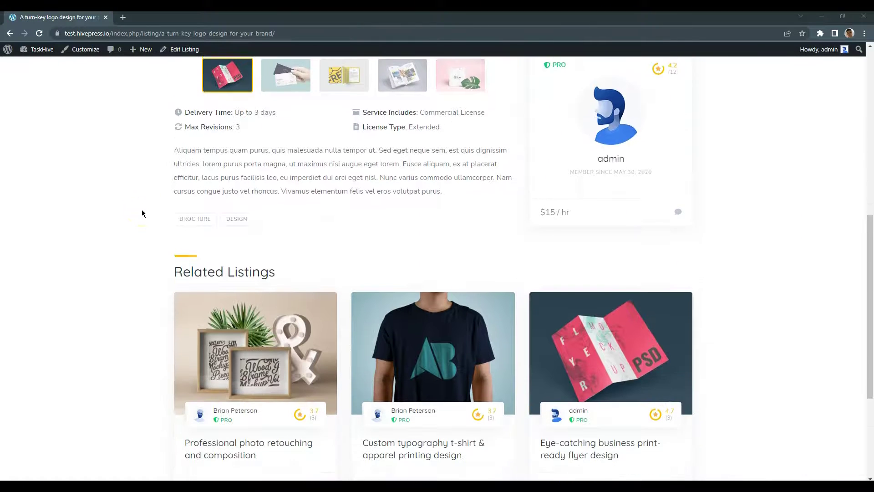
Browse the gallery images, then buy the logo-design service at the Standard tier
scroll(142, 212, up, 7)
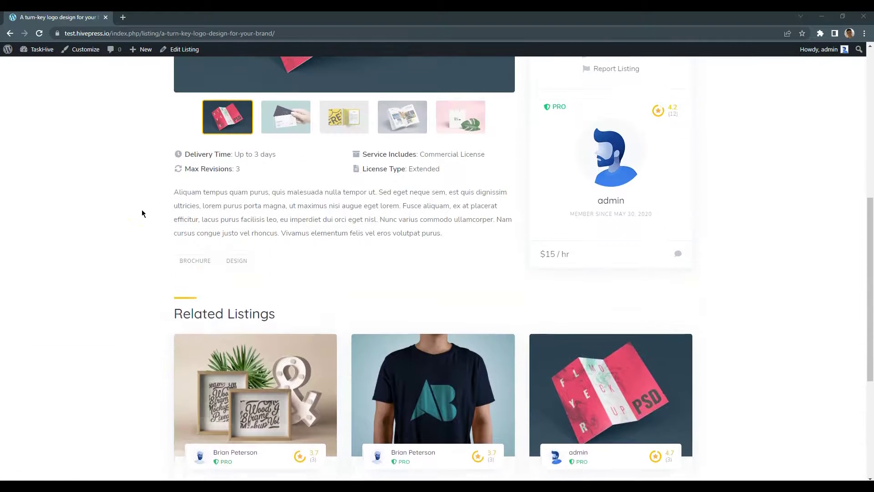
scroll(142, 212, up, 5)
click(413, 334)
click(328, 466)
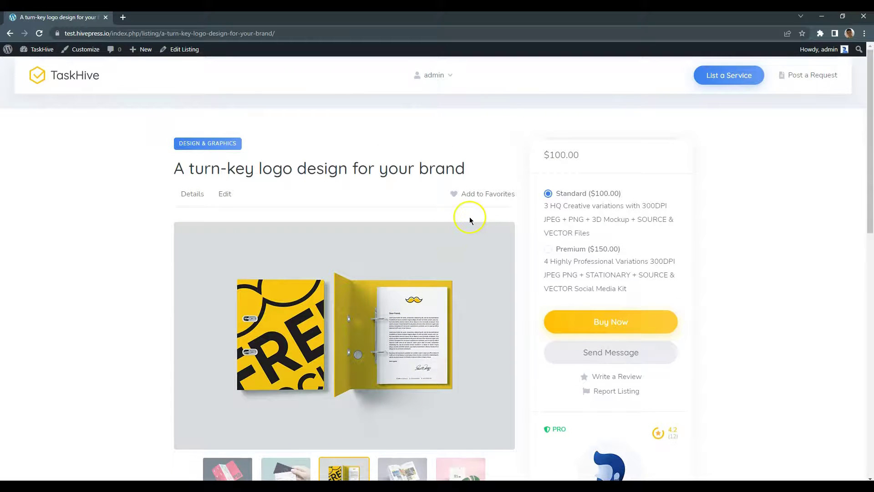
scroll(468, 219, down, 3)
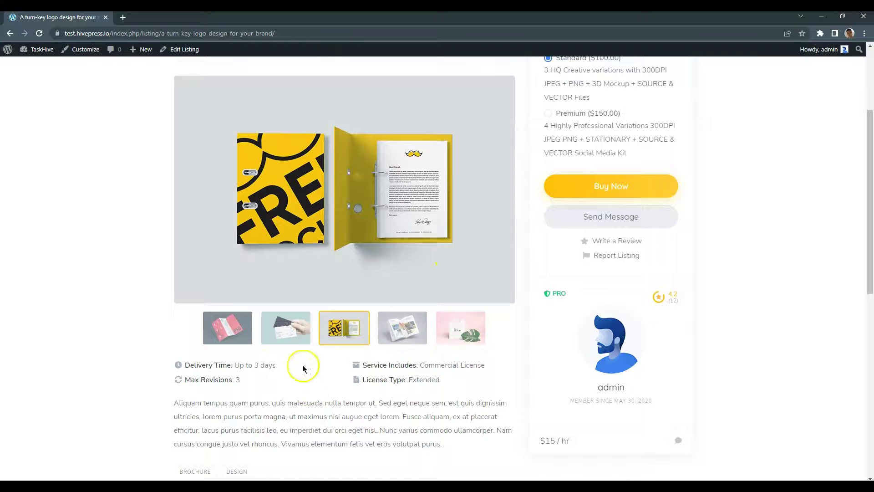
scroll(507, 361, up, 2)
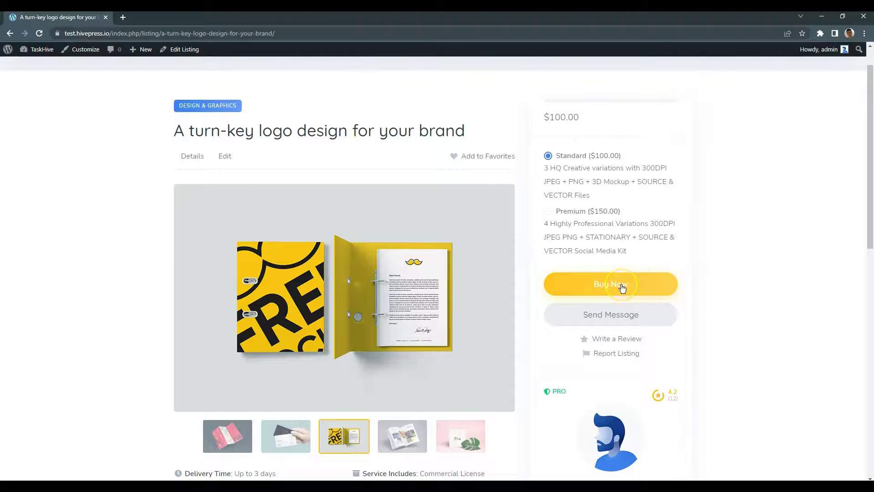
click(622, 286)
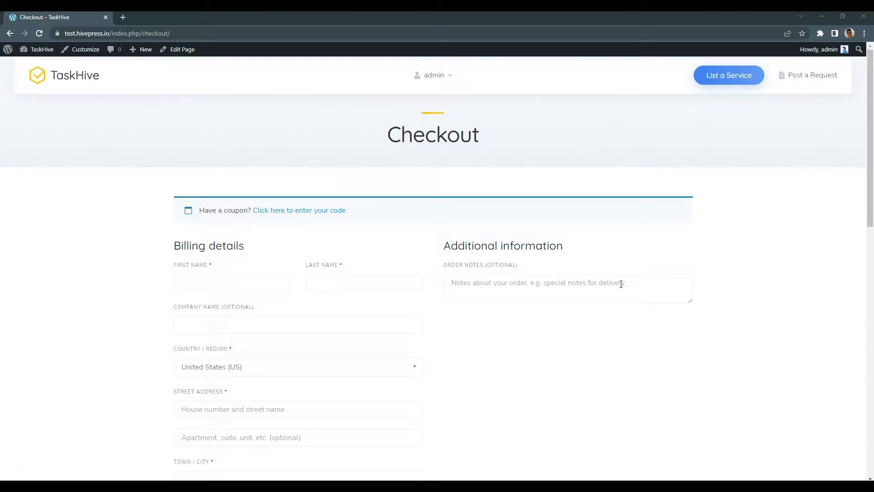
Look over the checkout order summary, then go to Post a Request
scroll(621, 284, down, 2)
scroll(620, 284, down, 5)
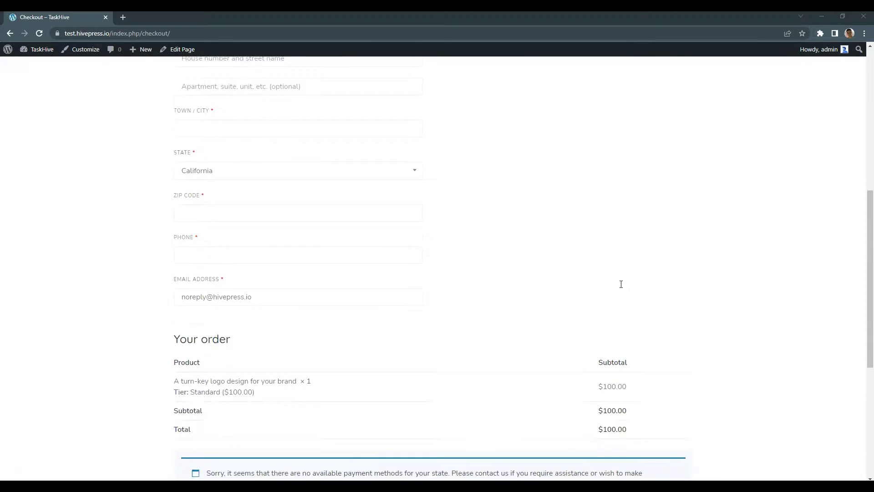
scroll(620, 284, up, 7)
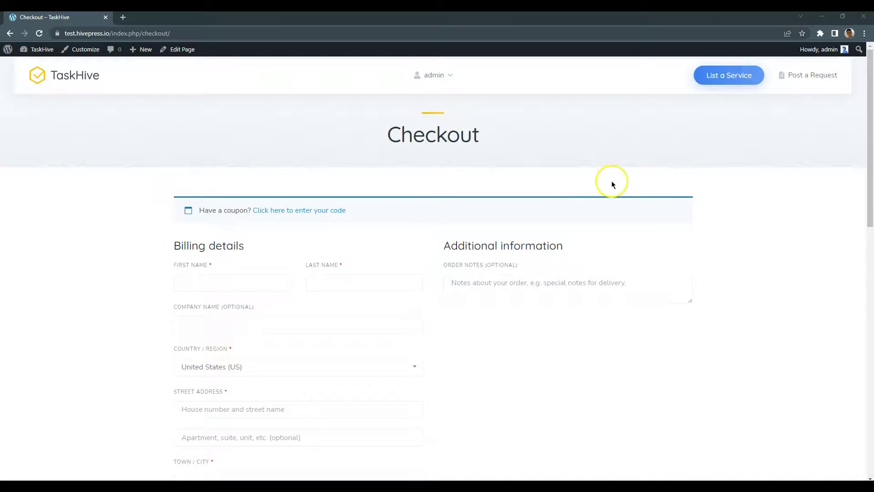
click(796, 76)
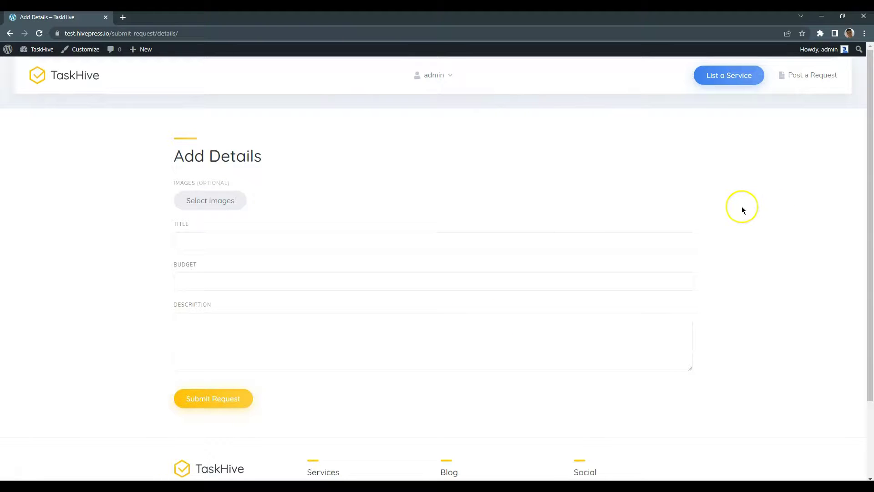
Post the request 'Looking for someone to design a logo' with a 200 budget and lorem ipsum description
click(596, 240)
click(594, 241)
text(design a)
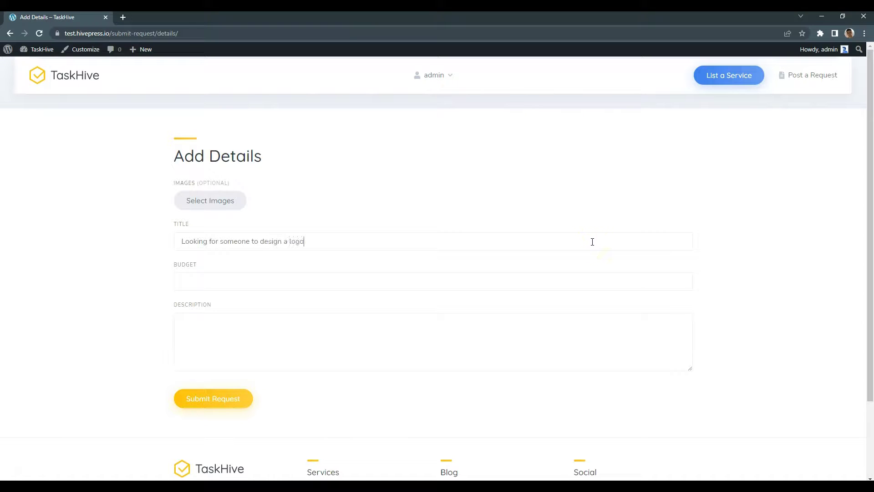
text( logo)
click(458, 282)
text(200)
click(384, 332)
text(Nullam at mi lorem. Suspendisse at pharetra purus. Nunc hendrerit mi eget pharetra placerat. Proin viverra volutpat felis, pulvinar aliquet mauris vulputate et. Maecenas tortor orci, dapibus a pretium ac, interdum id lectus. Nam iaculis, tellus eget facilisis dignissim, metus arcu laoreet lorem diam.)
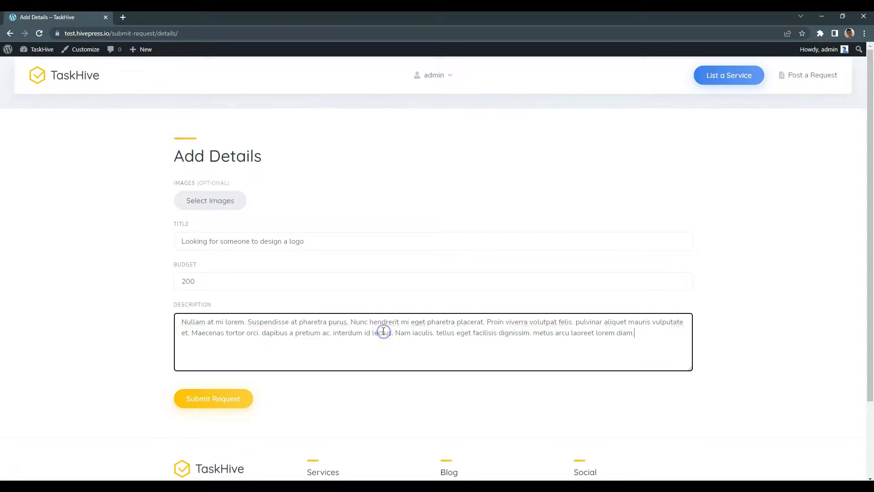
click(196, 399)
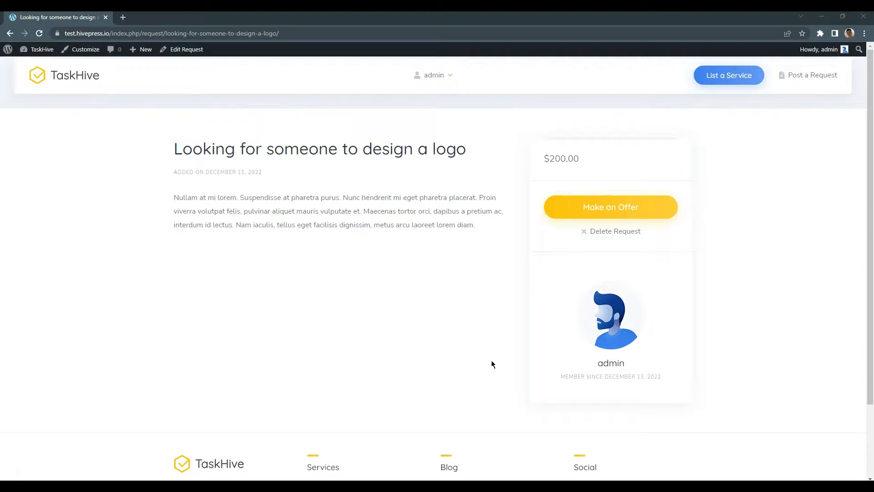
Open a Chrome Incognito window and load the TaskHive site
click(864, 33)
click(783, 69)
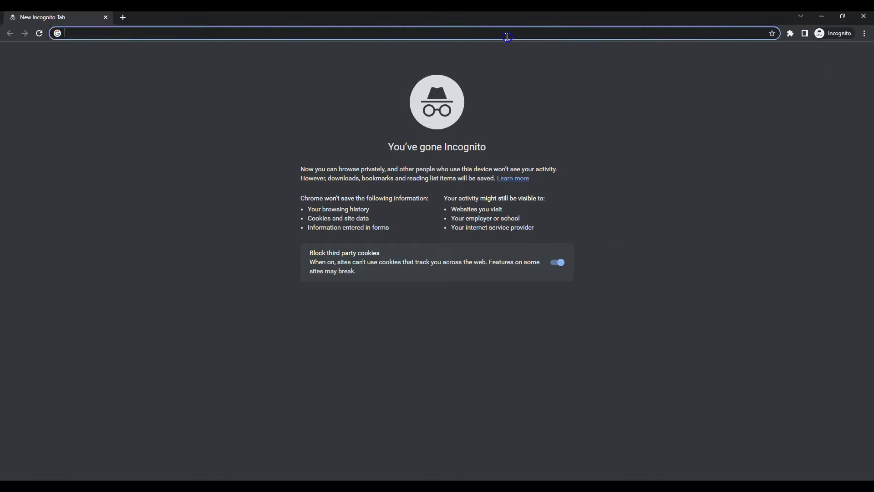
text(test.hivepress.io)
key(Return)
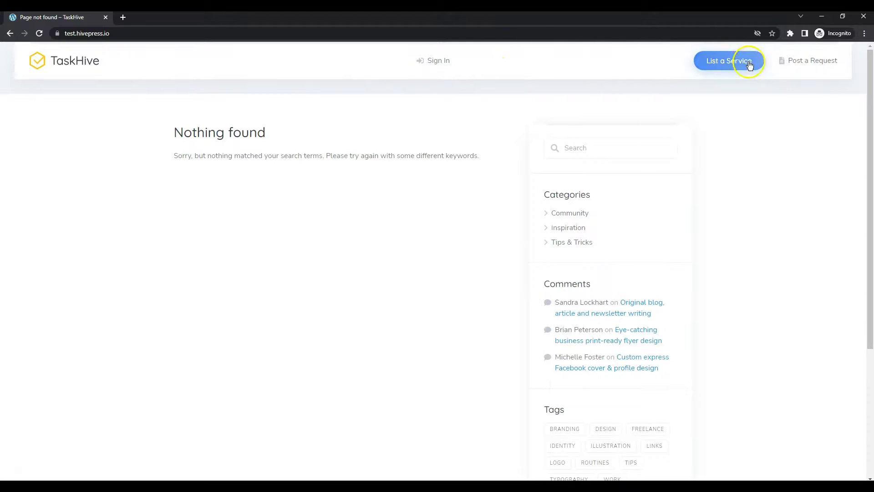
Register a new account with an e-mail and password, solving the bridge reCAPTCHA
click(435, 61)
click(477, 324)
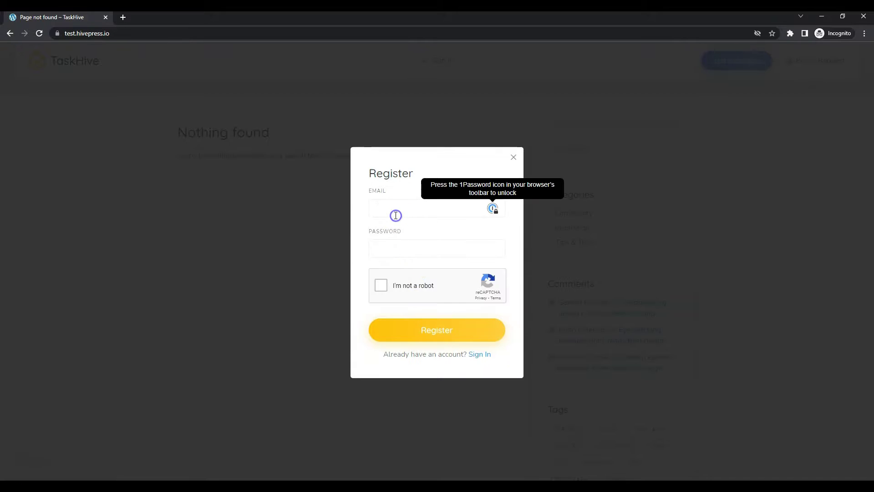
text(brian@examp)
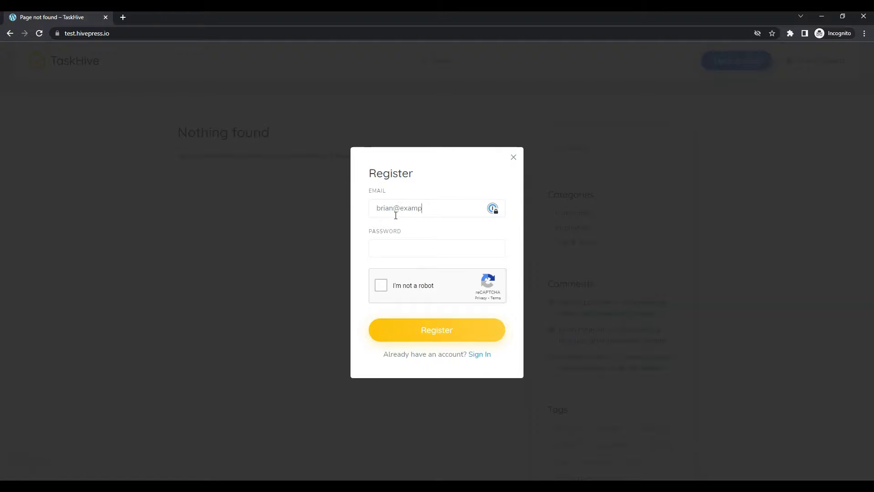
text(le.com)
key(Tab)
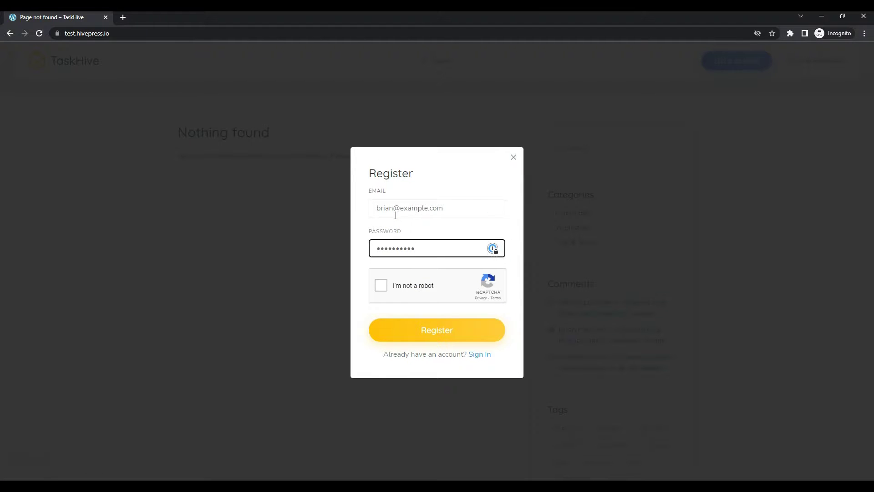
click(381, 285)
click(477, 251)
click(482, 290)
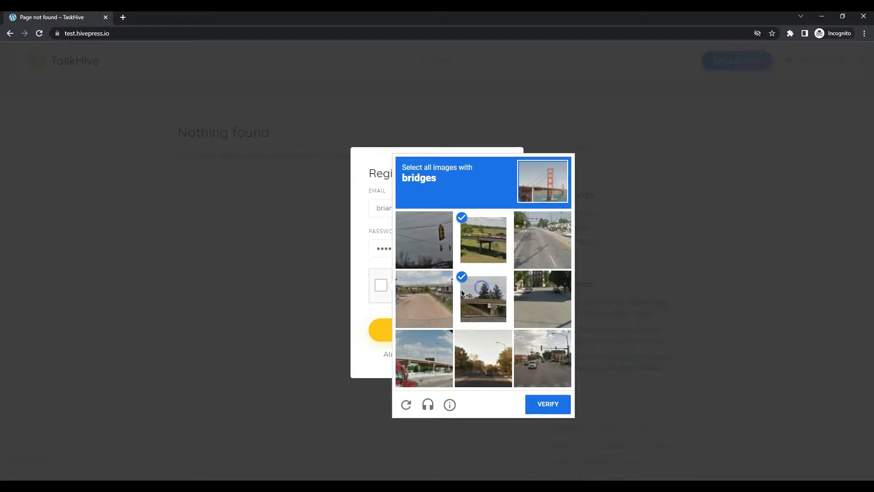
click(424, 299)
click(424, 358)
click(548, 404)
click(437, 330)
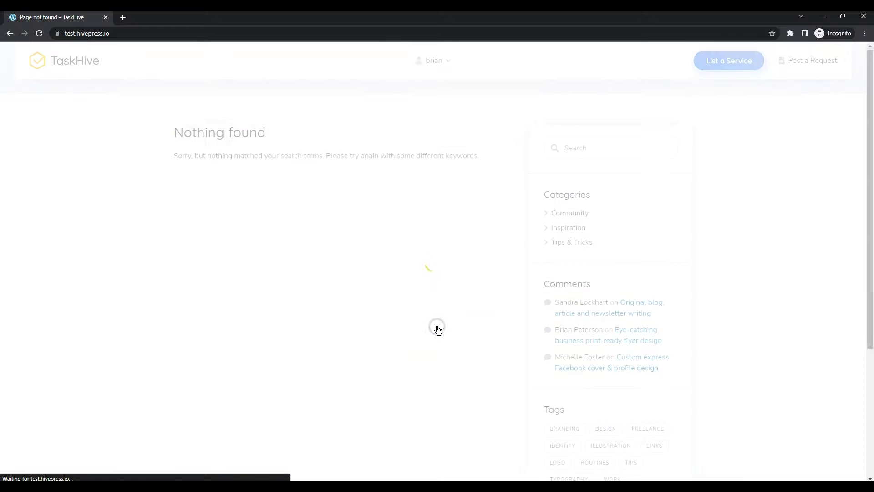
click(282, 32)
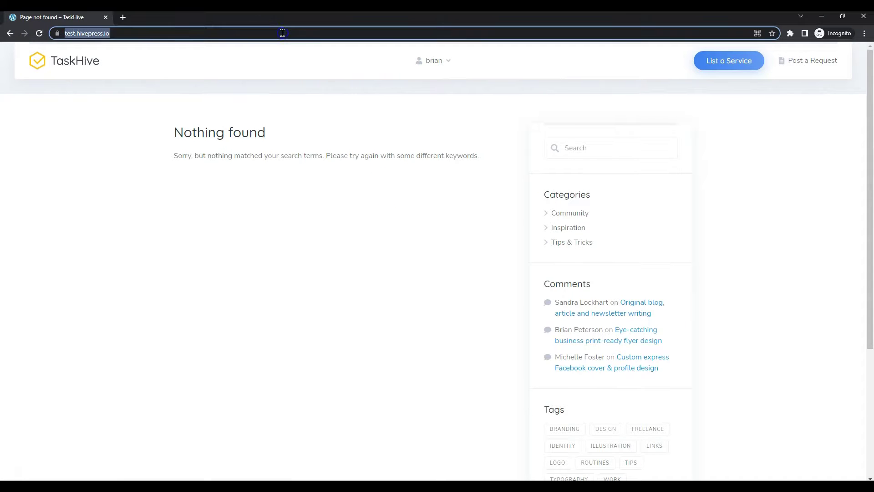
Load the logo-design request page and submit a $200 offer with details 'example'
text(https://test.hivepress.io/index.php/request/looking-for-someone-to-design-a-logo/)
key(Return)
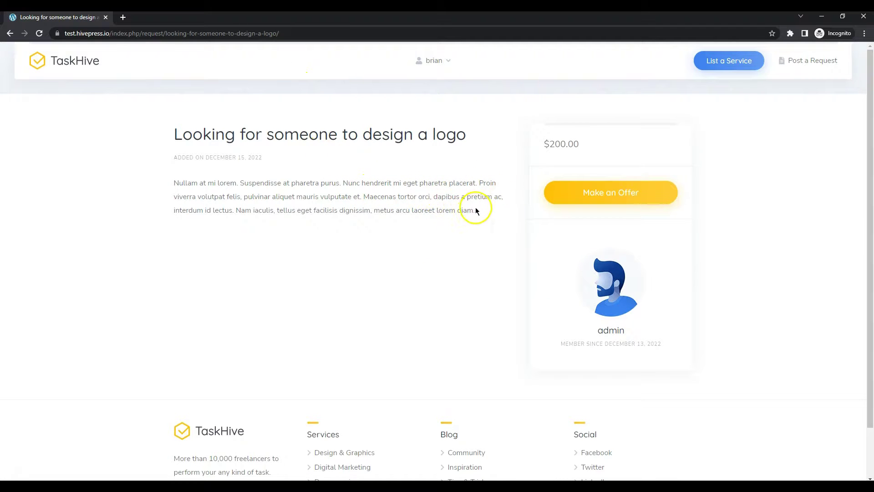
click(596, 197)
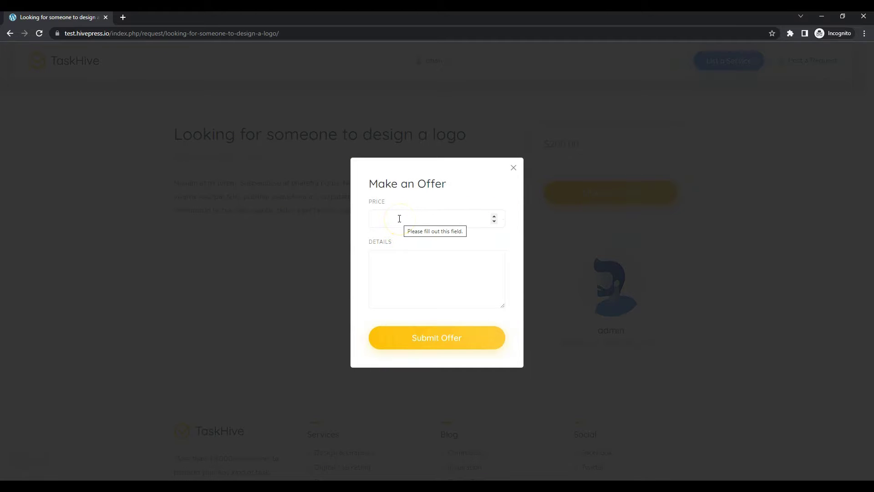
text(200)
click(401, 256)
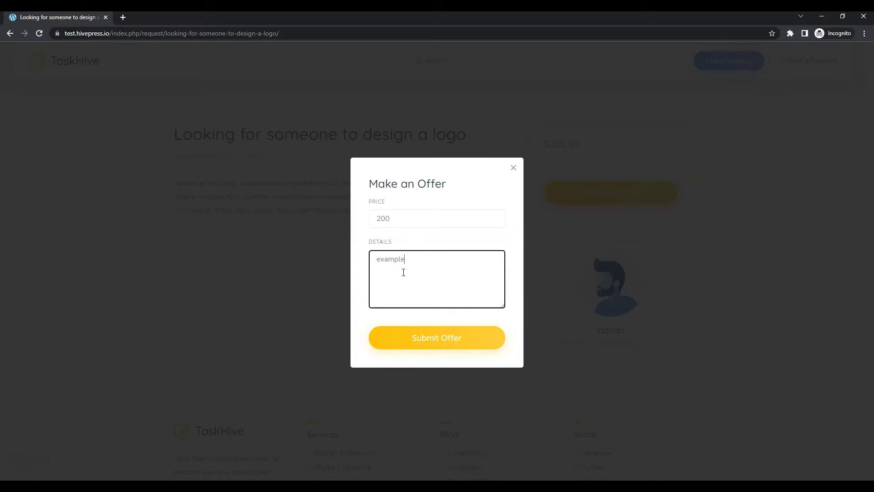
click(404, 278)
click(419, 336)
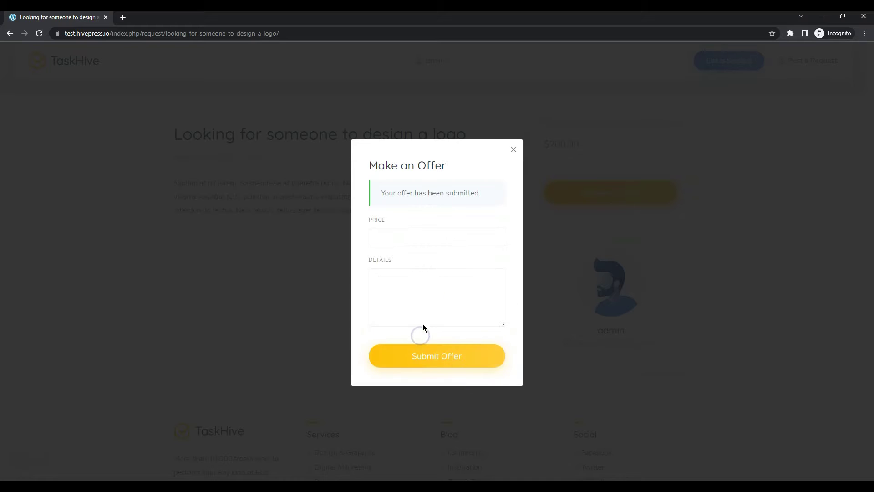
click(513, 150)
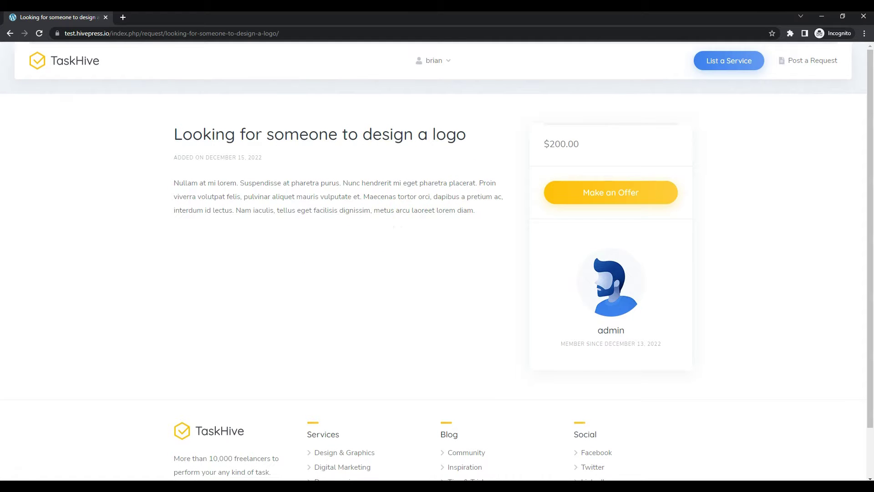
As the admin, open the logo-design request from the Requests list to see its offers
click(818, 21)
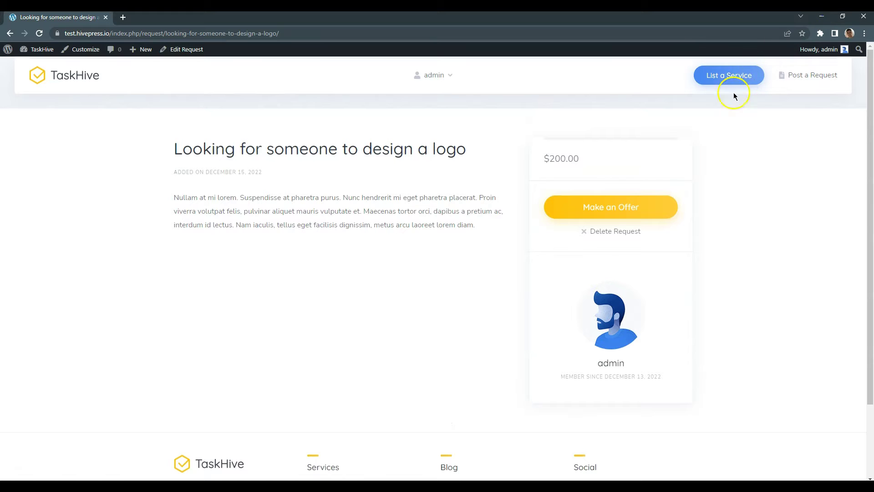
mouse_move(451, 75)
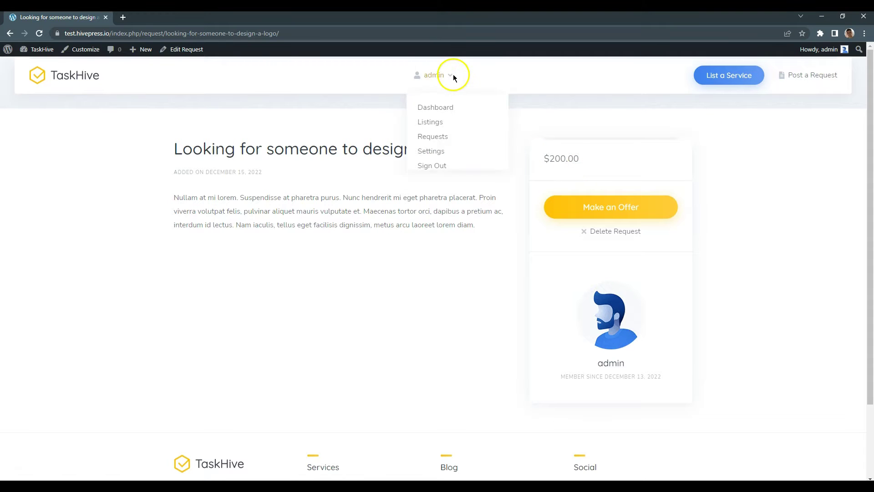
click(441, 139)
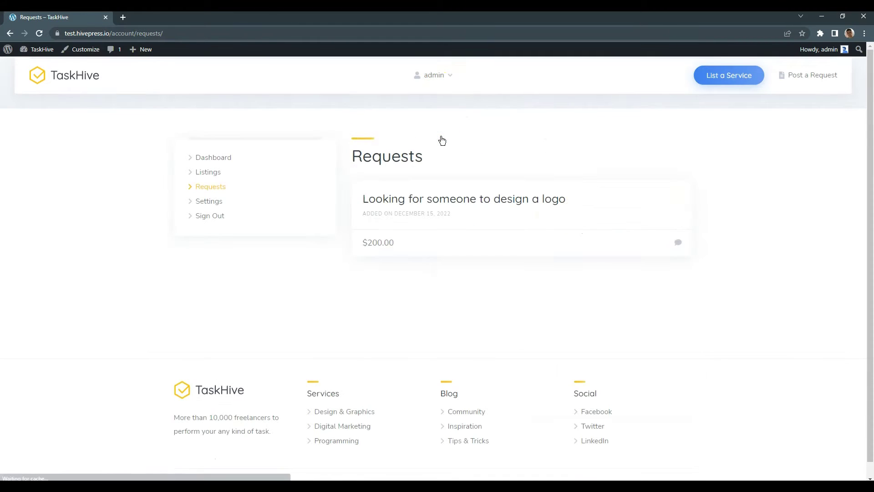
click(409, 194)
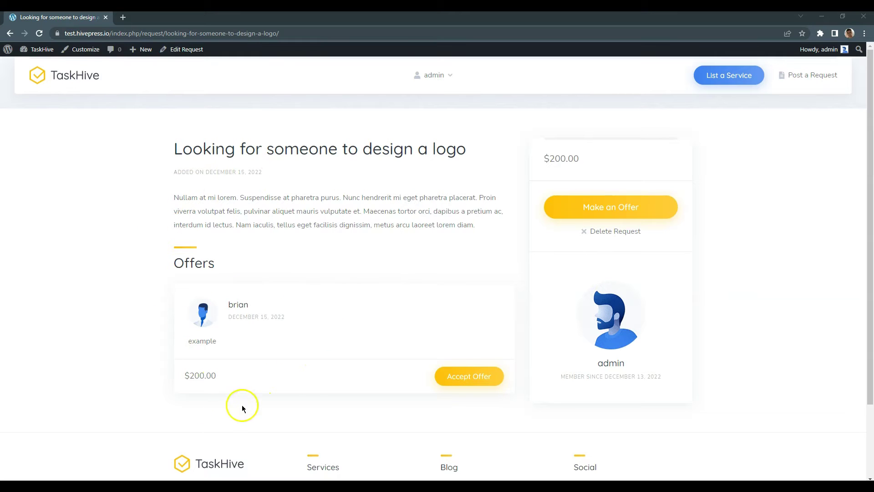
Accept the $200.00 offer and review the Checkout page's billing details and $200.00 order
click(469, 377)
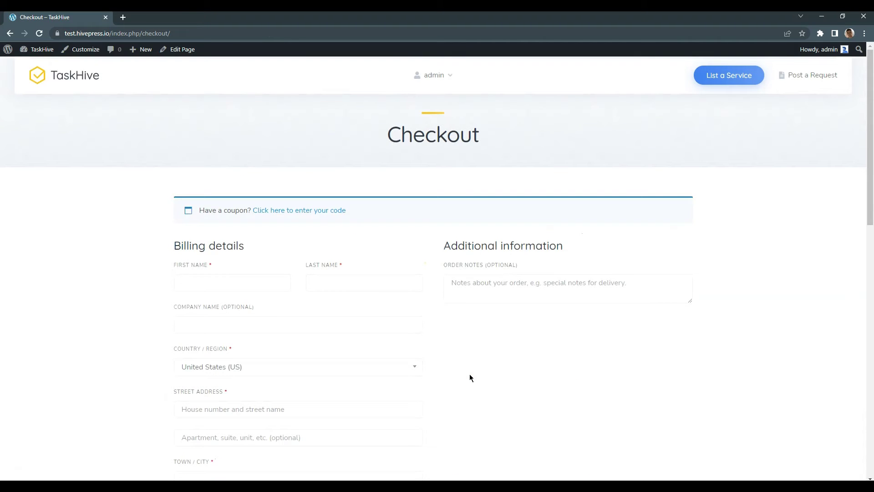
scroll(470, 378, down, 7)
scroll(470, 378, down, 3)
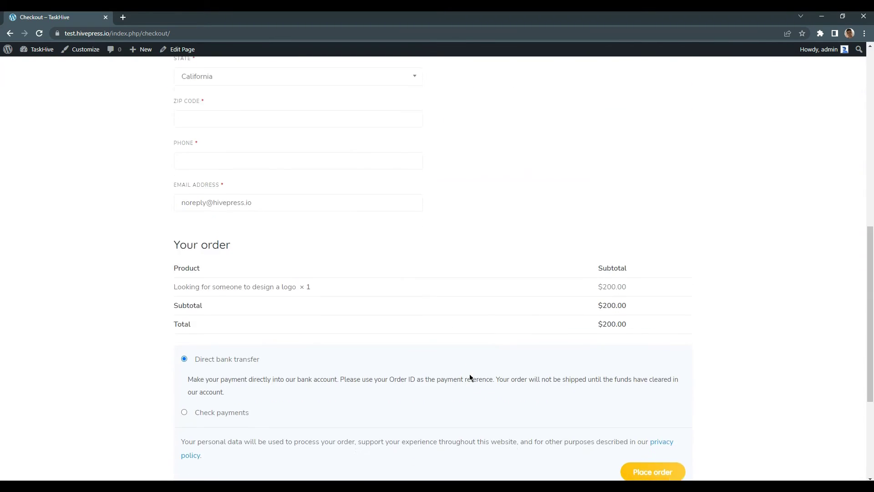
scroll(471, 378, up, 10)
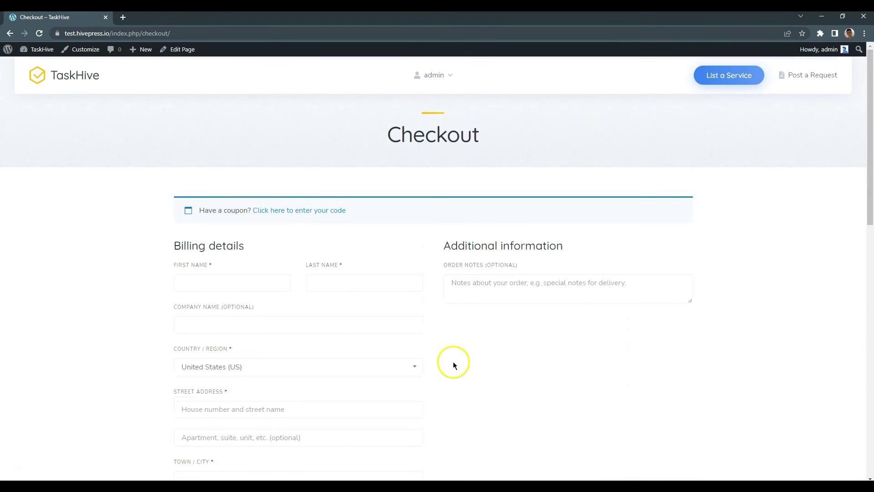